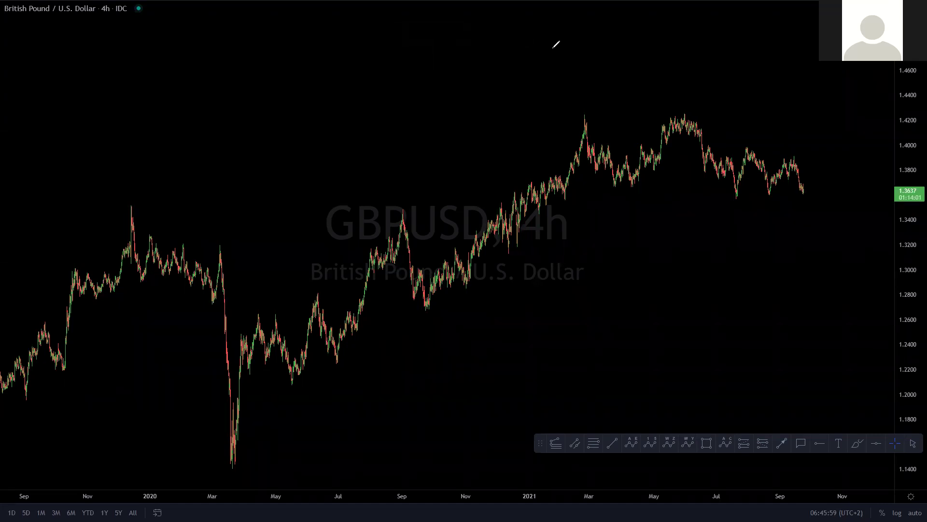
# Sketch a yellow rising wave path from the March 2020 low and a red decline from the mid-2021 high, then clear the annotations.
pyautogui.moveTo(230, 467); pyautogui.dragTo(241, 470)
pyautogui.moveTo(228, 471)
pyautogui.mouseDown()
pyautogui.moveTo(290, 357)
pyautogui.moveTo(397, 249)
pyautogui.moveTo(425, 304)
pyautogui.moveTo(721, 47)
pyautogui.mouseUp()
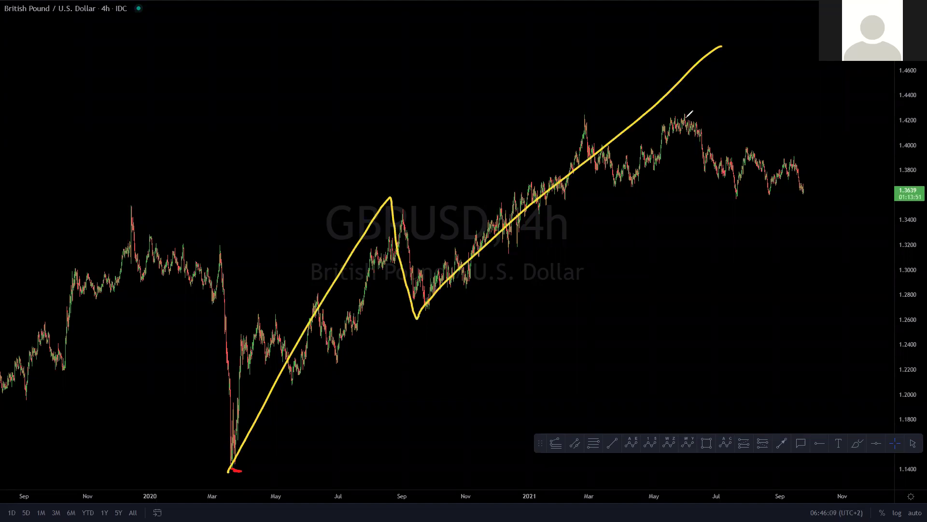
pyautogui.moveTo(690, 123)
pyautogui.mouseDown()
pyautogui.moveTo(797, 263)
pyautogui.moveTo(825, 333)
pyautogui.mouseUp()
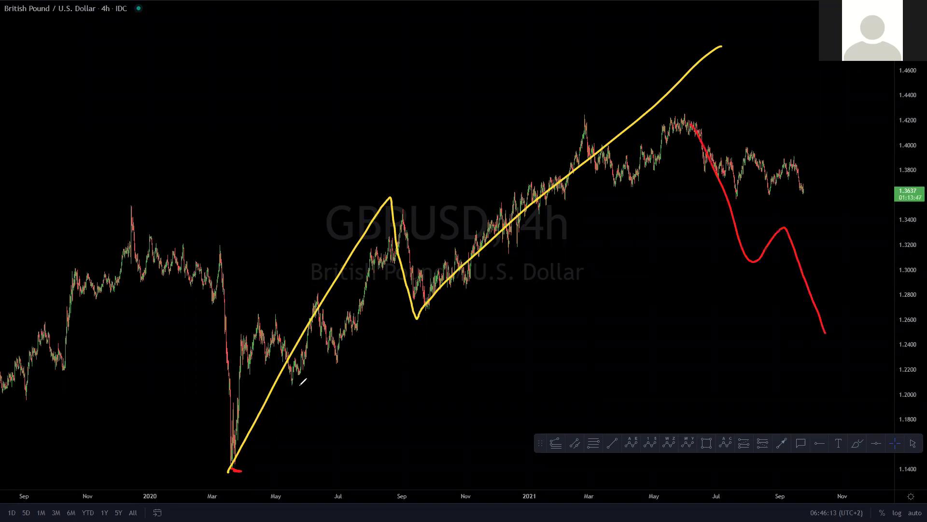
pyautogui.moveTo(230, 479); pyautogui.dragTo(687, 81)
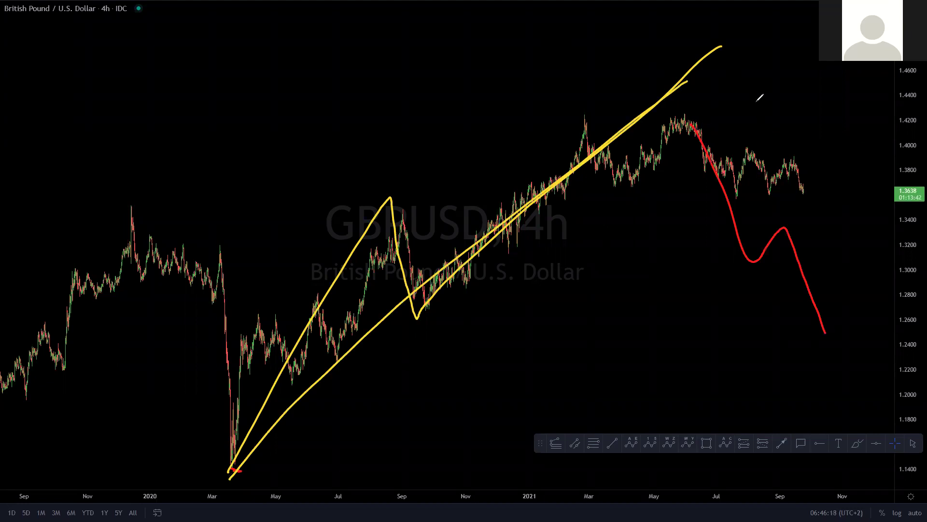
pyautogui.press('e')
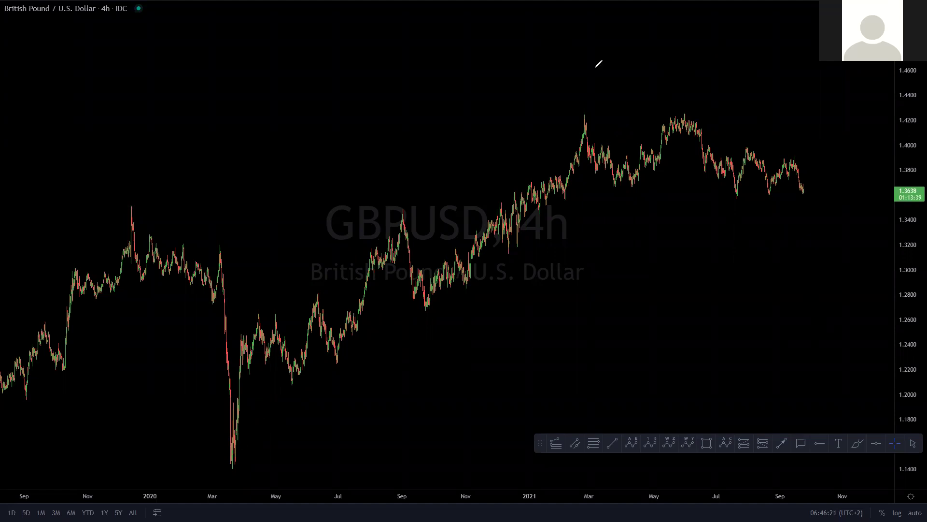
# Trace a yellow up-down-up path from the March 2020 low through the September 2020 pullback to beyond the 2021 highs, then erase it.
pyautogui.moveTo(227, 477)
pyautogui.mouseDown()
pyautogui.moveTo(408, 234)
pyautogui.moveTo(423, 255)
pyautogui.mouseUp()
pyautogui.moveTo(421, 268); pyautogui.dragTo(466, 261)
pyautogui.moveTo(445, 299); pyautogui.dragTo(711, 46)
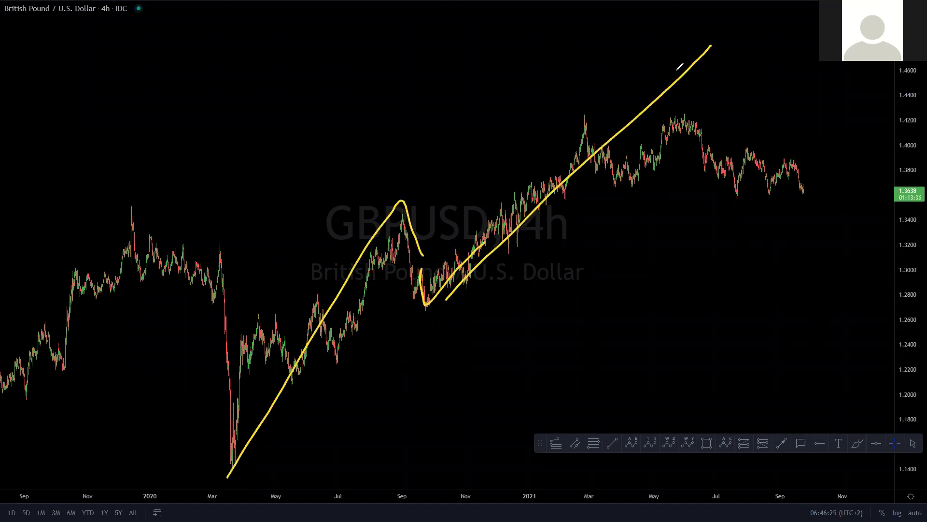
pyautogui.press('e')
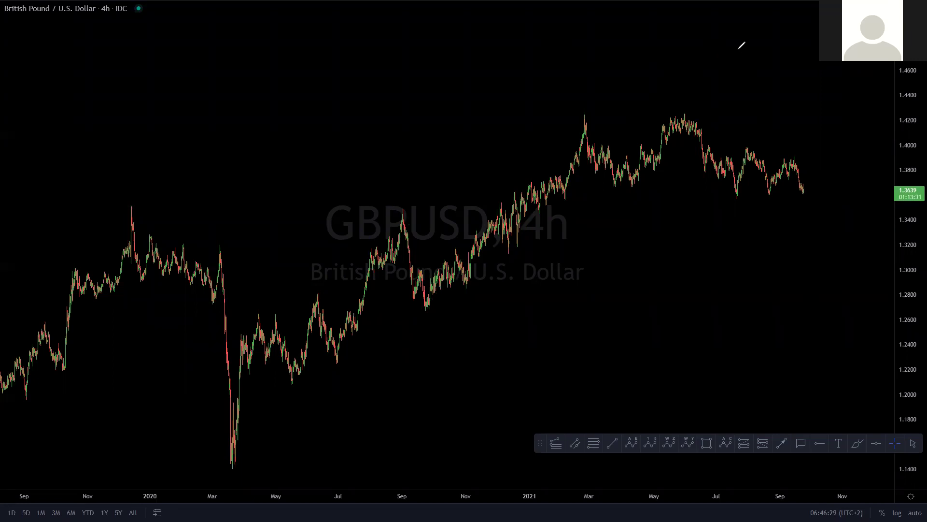
# Stop annotating and set the GBPUSD chart to the 1-hour timeframe.
pyautogui.press('Escape')
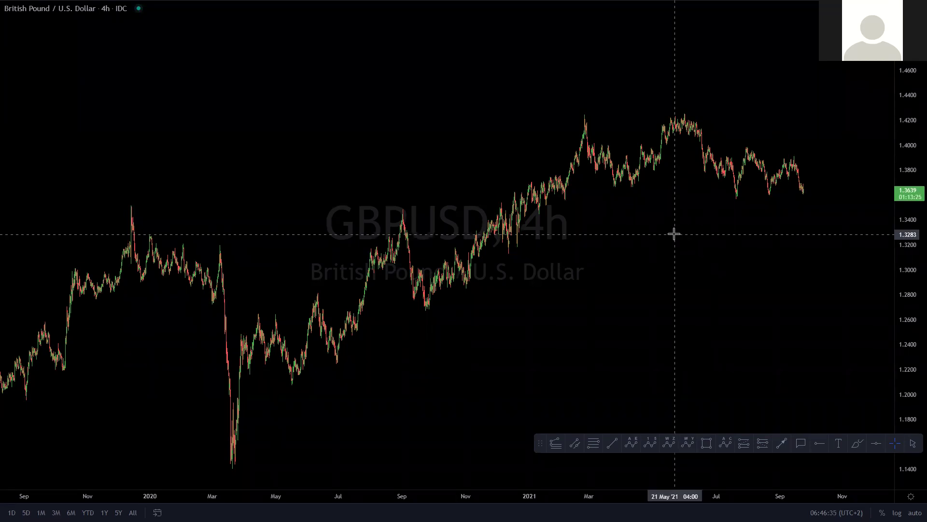
pyautogui.write('1D')
pyautogui.press('Return')
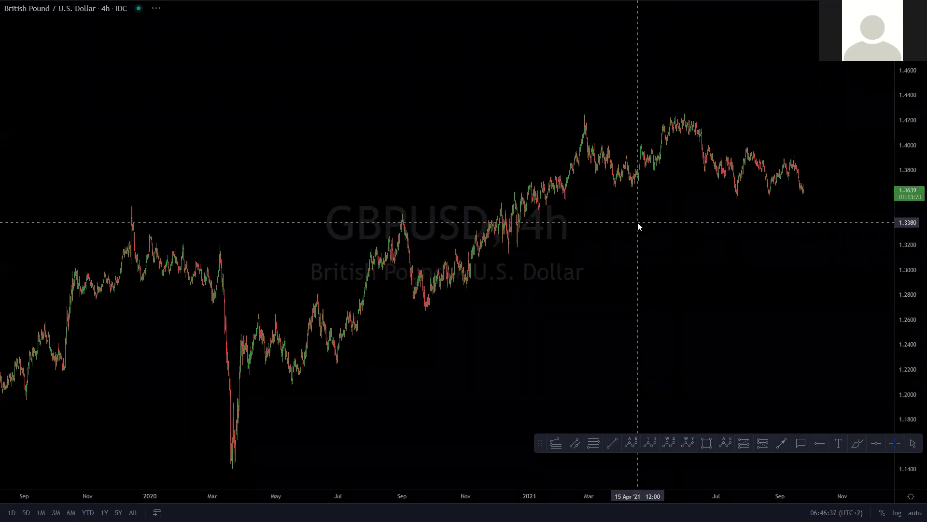
pyautogui.press('1')
pyautogui.press('h')
pyautogui.press('Return')
pyautogui.press('Escape')
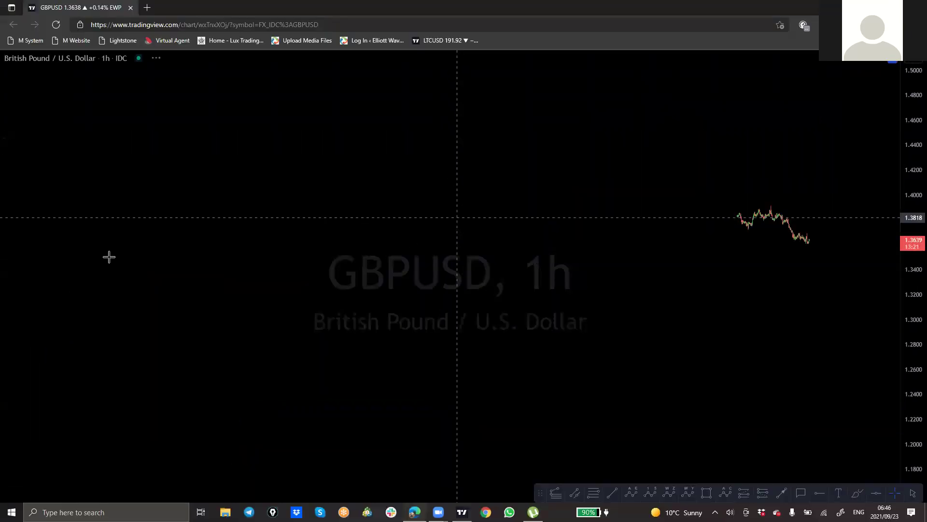
# Show the hidden wave-count drawings and frame the late February to September 2021 price action in full screen.
pyautogui.click(13, 319)
pyautogui.click(717, 58)
pyautogui.moveTo(913, 383); pyautogui.dragTo(913, 169)
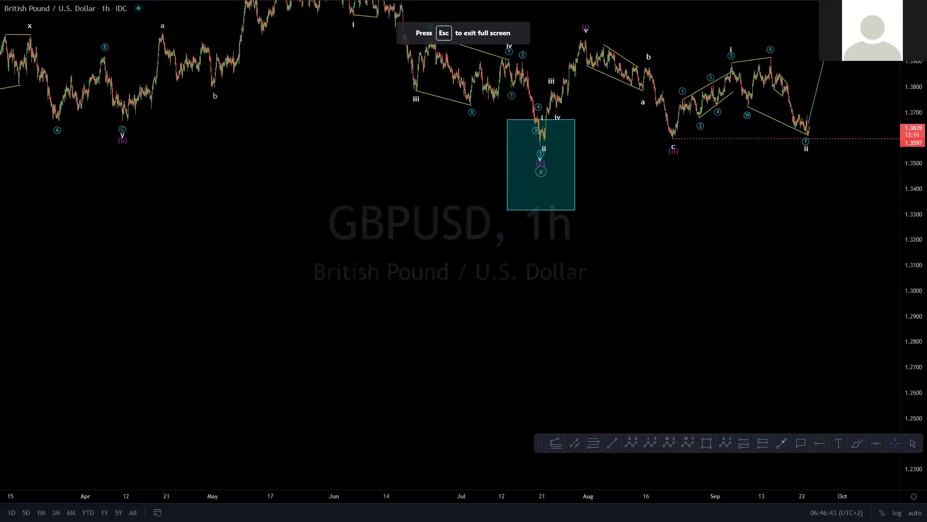
pyautogui.moveTo(757, 248); pyautogui.dragTo(814, 427)
pyautogui.moveTo(913, 402); pyautogui.dragTo(914, 307)
pyautogui.moveTo(741, 395); pyautogui.dragTo(758, 384)
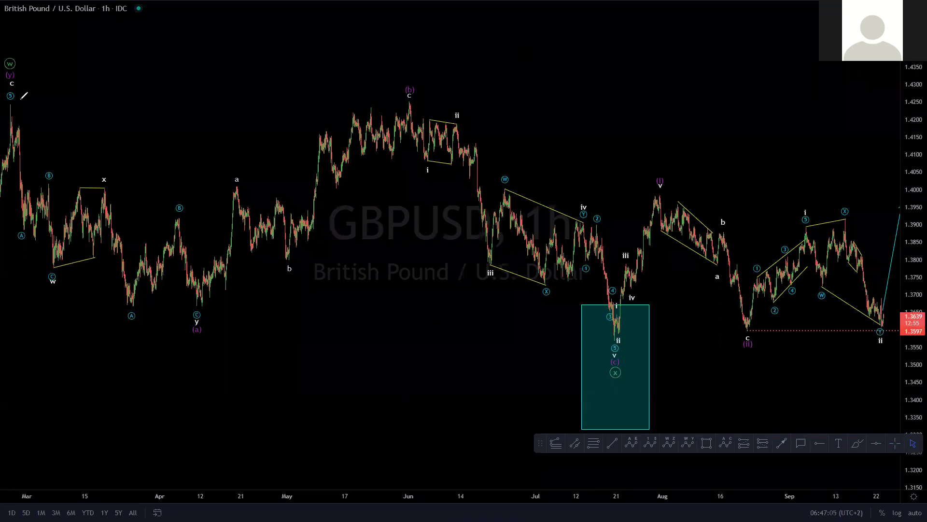
# Trace the (a)-(b)-(c) correction into the X low in yellow, add the preceding rise and a projected rally, then clear the annotations.
pyautogui.moveTo(7, 102)
pyautogui.mouseDown()
pyautogui.moveTo(196, 314)
pyautogui.moveTo(269, 242)
pyautogui.moveTo(457, 127)
pyautogui.moveTo(583, 285)
pyautogui.moveTo(614, 357)
pyautogui.mouseUp()
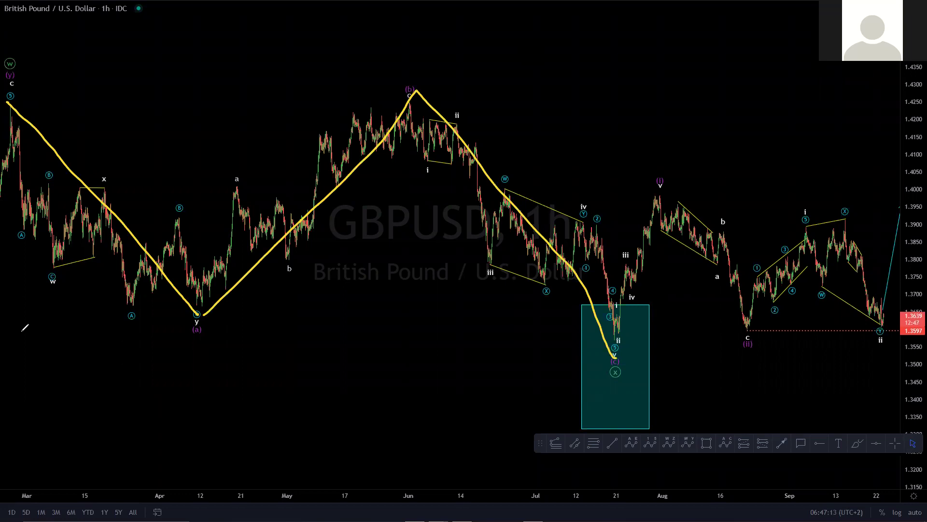
pyautogui.moveTo(18, 454)
pyautogui.mouseDown()
pyautogui.moveTo(21, 290)
pyautogui.moveTo(93, 144)
pyautogui.moveTo(47, 76)
pyautogui.moveTo(65, 102)
pyautogui.mouseUp()
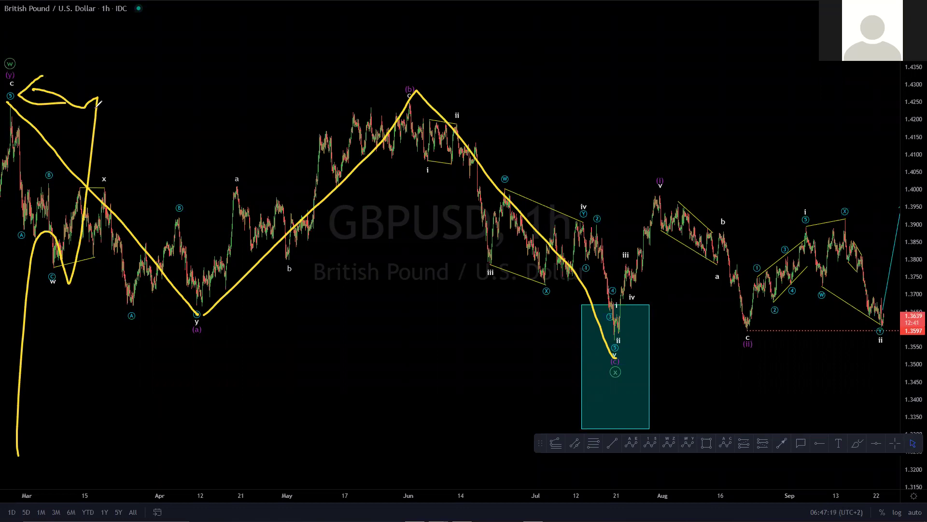
pyautogui.moveTo(14, 83)
pyautogui.mouseDown()
pyautogui.moveTo(119, 208)
pyautogui.moveTo(340, 194)
pyautogui.moveTo(614, 357)
pyautogui.mouseUp()
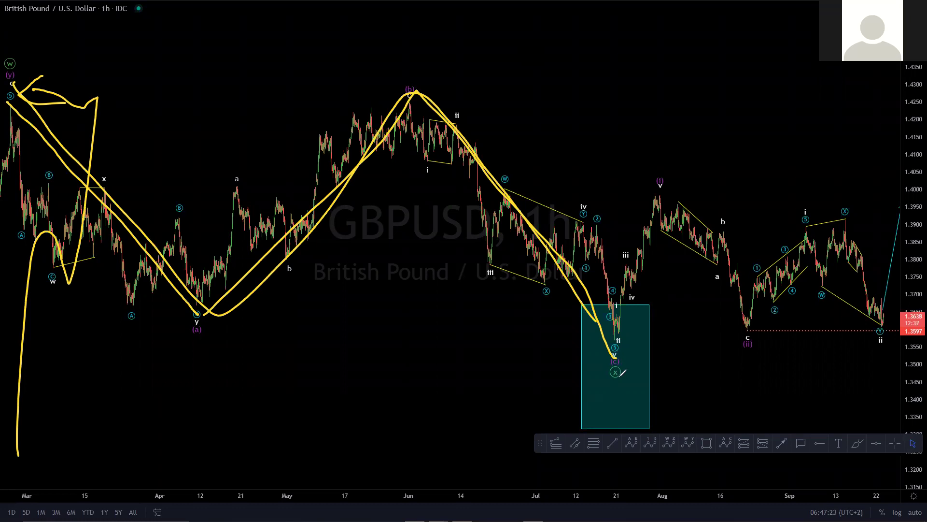
pyautogui.moveTo(617, 359)
pyautogui.mouseDown()
pyautogui.moveTo(637, 290)
pyautogui.moveTo(712, 166)
pyautogui.moveTo(843, 61)
pyautogui.mouseUp()
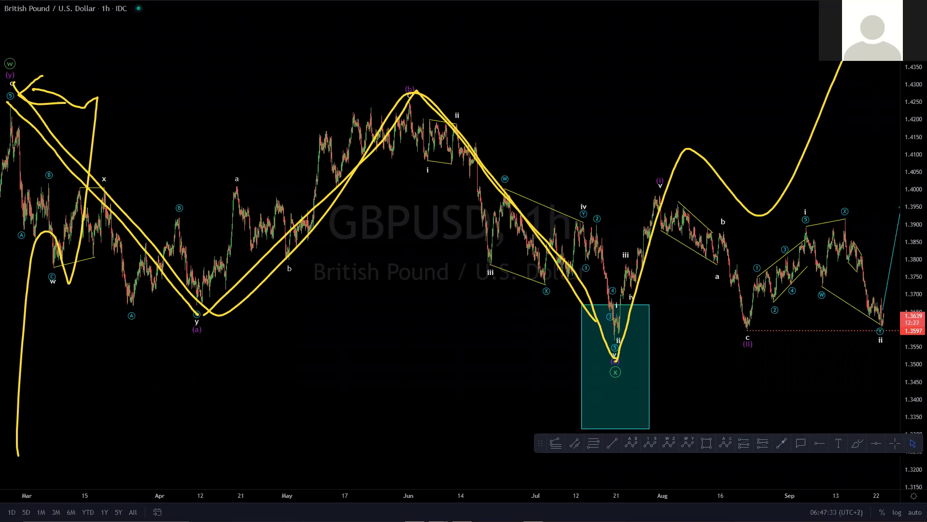
pyautogui.moveTo(20, 471)
pyautogui.mouseDown()
pyautogui.moveTo(10, 473)
pyautogui.moveTo(19, 476)
pyautogui.mouseUp()
pyautogui.moveTo(21, 107)
pyautogui.mouseDown()
pyautogui.moveTo(9, 109)
pyautogui.moveTo(18, 102)
pyautogui.mouseUp()
pyautogui.press('Escape')
# Trace the correction into the X low and the swings since then in yellow, with boundary lines and a projected drop.
pyautogui.moveTo(22, 112)
pyautogui.mouseDown()
pyautogui.moveTo(229, 302)
pyautogui.moveTo(491, 160)
pyautogui.moveTo(619, 357)
pyautogui.mouseUp()
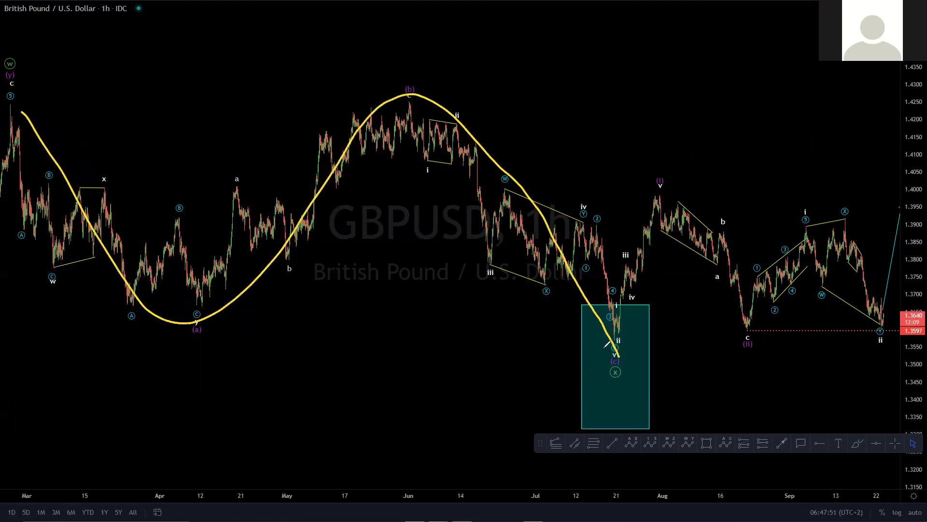
pyautogui.moveTo(619, 358)
pyautogui.mouseDown()
pyautogui.moveTo(631, 255)
pyautogui.moveTo(674, 207)
pyautogui.moveTo(754, 329)
pyautogui.moveTo(788, 289)
pyautogui.moveTo(841, 164)
pyautogui.moveTo(640, 187)
pyautogui.mouseUp()
pyautogui.moveTo(606, 351); pyautogui.dragTo(771, 341)
pyautogui.moveTo(843, 162)
pyautogui.mouseDown()
pyautogui.moveTo(861, 304)
pyautogui.moveTo(898, 261)
pyautogui.moveTo(914, 410)
pyautogui.mouseUp()
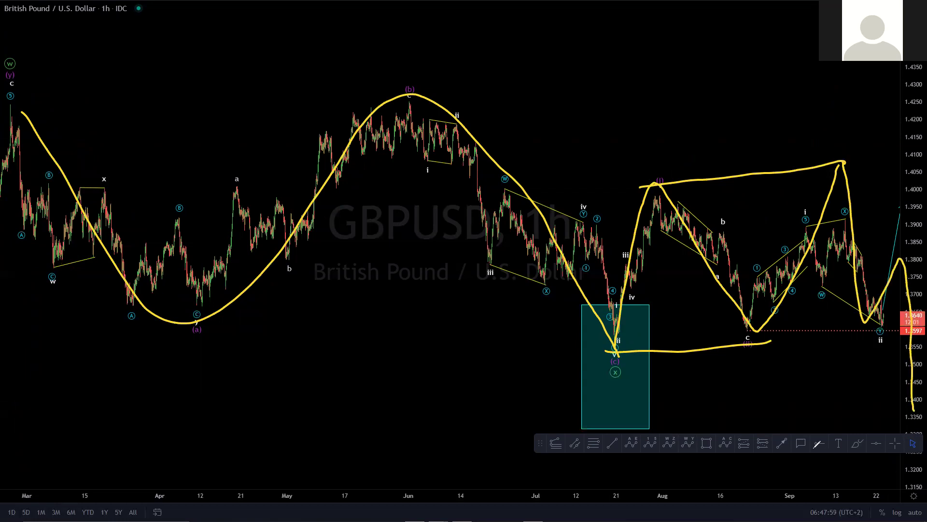
# Draw a curved arrow from the X label toward a future low and a tall upward arrow beside the latest price, then clear all annotations.
pyautogui.moveTo(625, 381)
pyautogui.mouseDown()
pyautogui.moveTo(815, 432)
pyautogui.moveTo(866, 424)
pyautogui.mouseUp()
pyautogui.moveTo(848, 411); pyautogui.dragTo(848, 455)
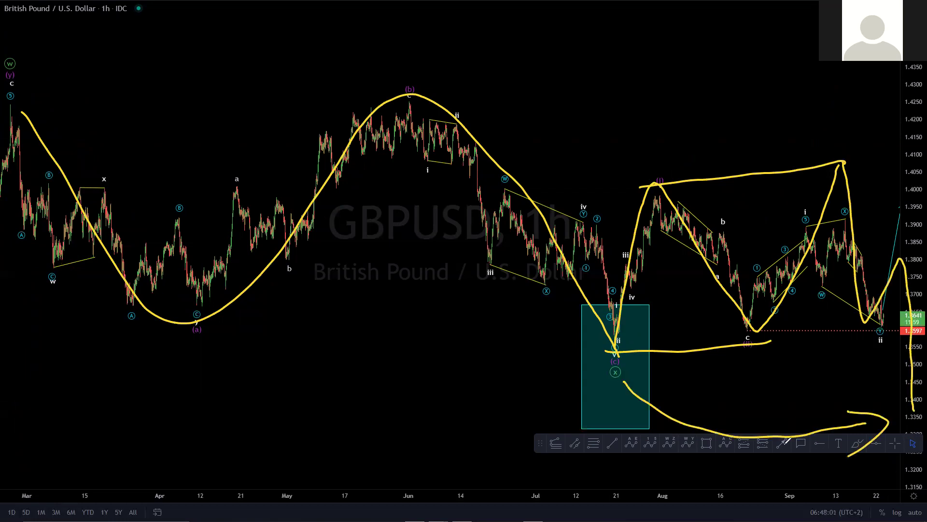
pyautogui.moveTo(907, 164)
pyautogui.mouseDown()
pyautogui.moveTo(915, 403)
pyautogui.moveTo(900, 65)
pyautogui.mouseUp()
pyautogui.moveTo(882, 116); pyautogui.dragTo(917, 72)
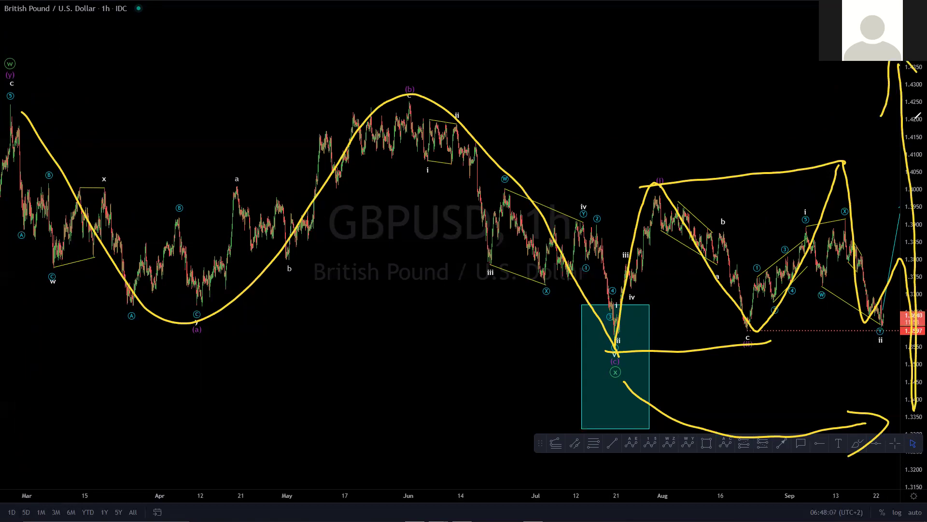
pyautogui.press('e')
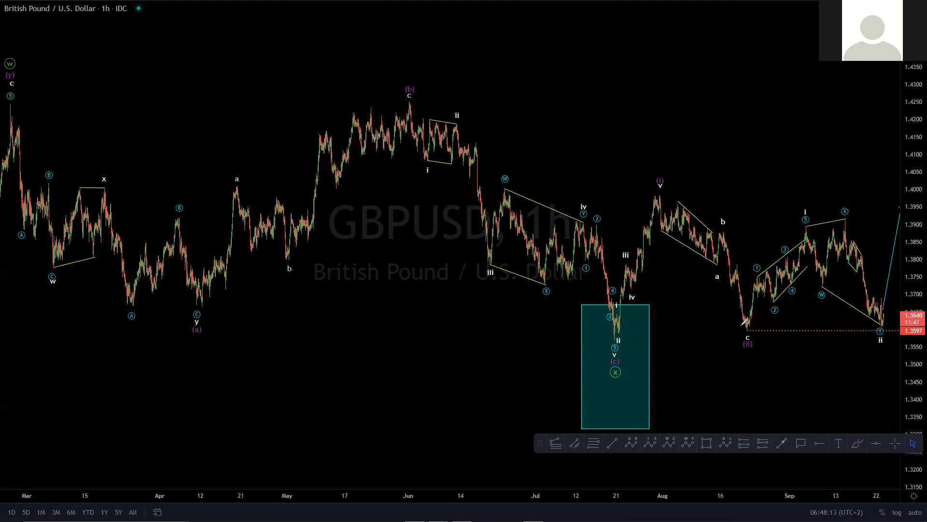
# Mark a break below the (ii) low, underline the July low, circle the X label with an arrow pointing forward, then clear the annotations.
pyautogui.moveTo(745, 330)
pyautogui.mouseDown()
pyautogui.moveTo(887, 342)
pyautogui.moveTo(899, 428)
pyautogui.mouseUp()
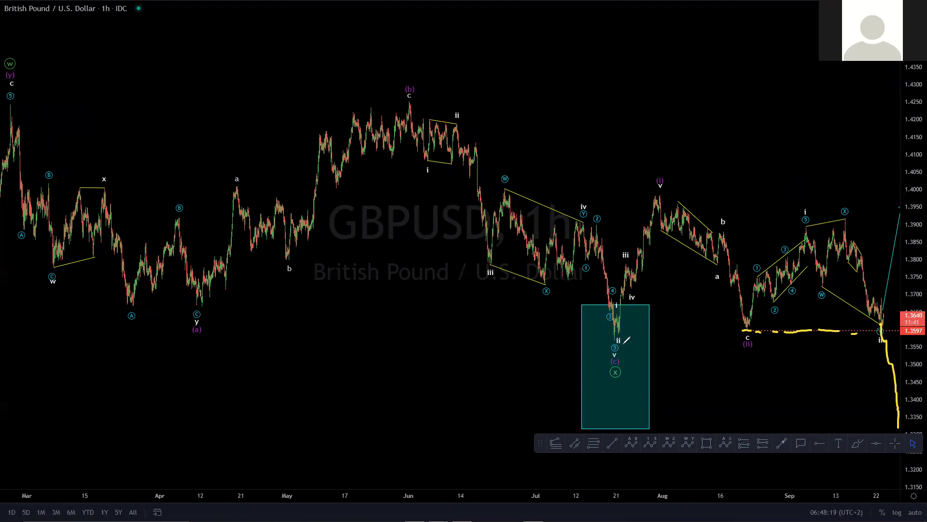
pyautogui.moveTo(618, 340); pyautogui.dragTo(622, 340)
pyautogui.moveTo(627, 339)
pyautogui.mouseDown()
pyautogui.moveTo(701, 338)
pyautogui.moveTo(639, 337)
pyautogui.moveTo(597, 374)
pyautogui.moveTo(630, 367)
pyautogui.moveTo(612, 360)
pyautogui.moveTo(632, 385)
pyautogui.moveTo(854, 396)
pyautogui.moveTo(813, 441)
pyautogui.mouseUp()
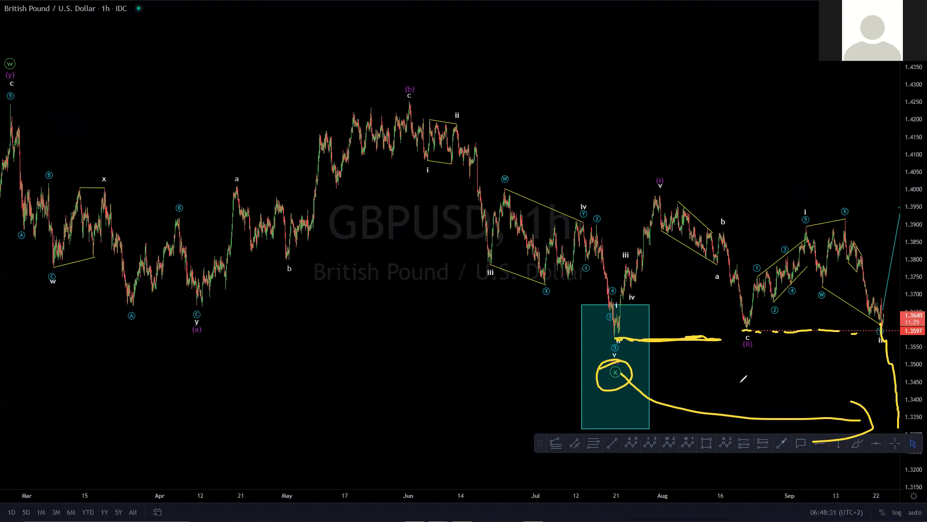
pyautogui.press('e')
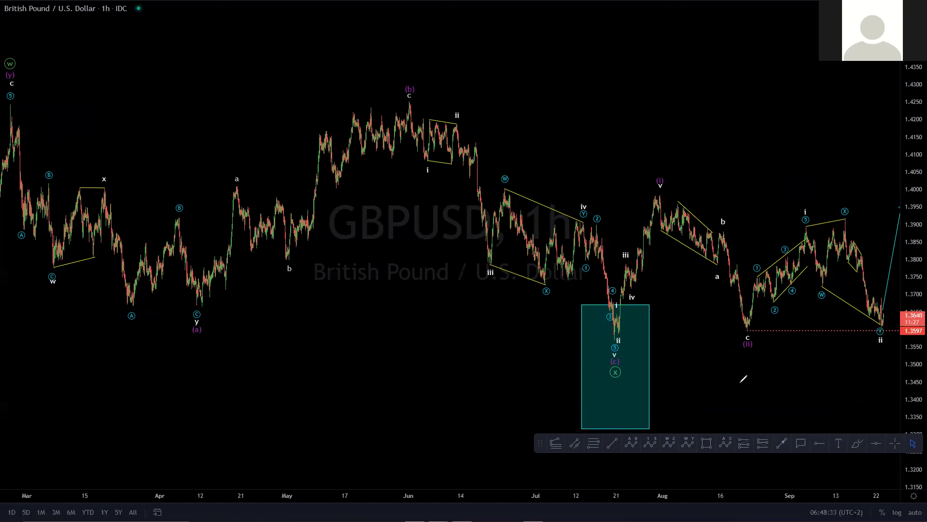
# Mark both major declines with parallel yellow strokes, circle the (a) label, tick the (c) label and draw a downward arrow under wave ii.
pyautogui.moveTo(20, 242); pyautogui.dragTo(106, 152)
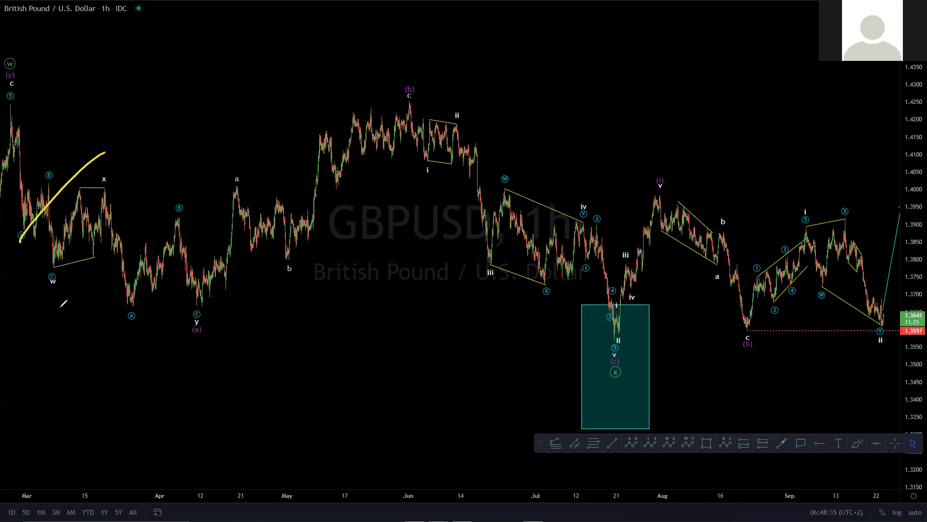
pyautogui.moveTo(62, 308); pyautogui.dragTo(153, 197)
pyautogui.moveTo(456, 227); pyautogui.dragTo(522, 159)
pyautogui.moveTo(484, 272); pyautogui.dragTo(556, 201)
pyautogui.moveTo(172, 327); pyautogui.dragTo(181, 323)
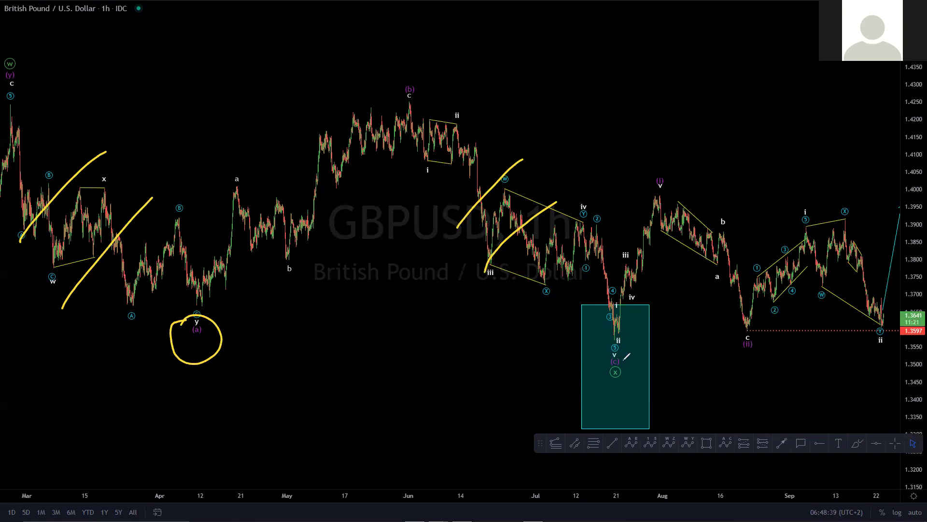
pyautogui.moveTo(629, 355); pyautogui.dragTo(619, 360)
pyautogui.moveTo(875, 345)
pyautogui.mouseDown()
pyautogui.moveTo(872, 395)
pyautogui.moveTo(892, 344)
pyautogui.mouseUp()
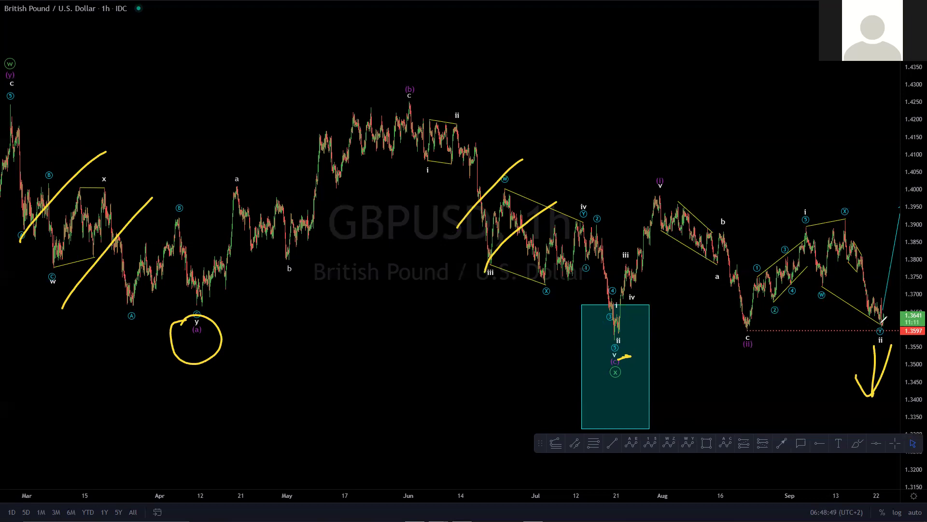
# Underline the (ii) and X lows and trace the rise to (i) and the a-b-c pullback toward (ii) in yellow.
pyautogui.moveTo(744, 328); pyautogui.dragTo(751, 328)
pyautogui.moveTo(605, 339); pyautogui.dragTo(623, 338)
pyautogui.hotkey('ctrl', 'z')
pyautogui.moveTo(610, 342)
pyautogui.mouseDown()
pyautogui.moveTo(622, 339)
pyautogui.moveTo(660, 197)
pyautogui.mouseUp()
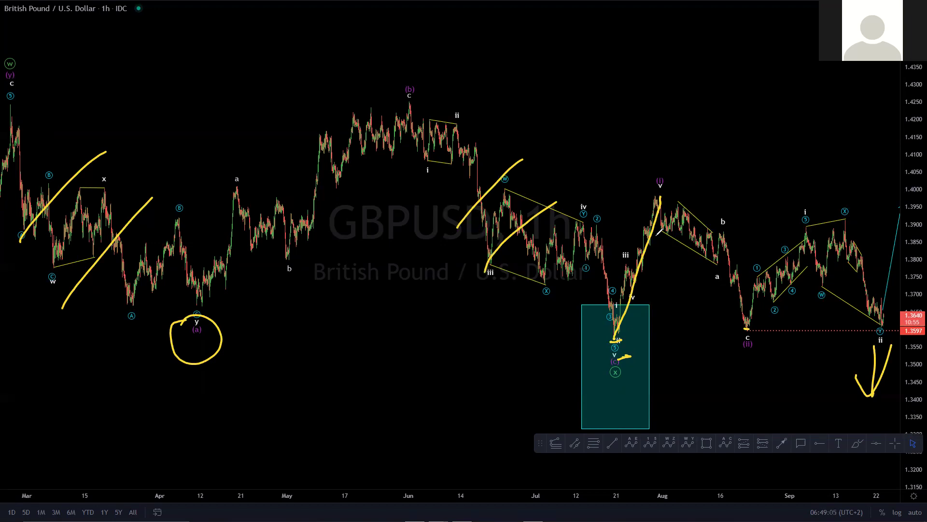
pyautogui.moveTo(657, 204)
pyautogui.mouseDown()
pyautogui.moveTo(702, 238)
pyautogui.moveTo(739, 309)
pyautogui.mouseUp()
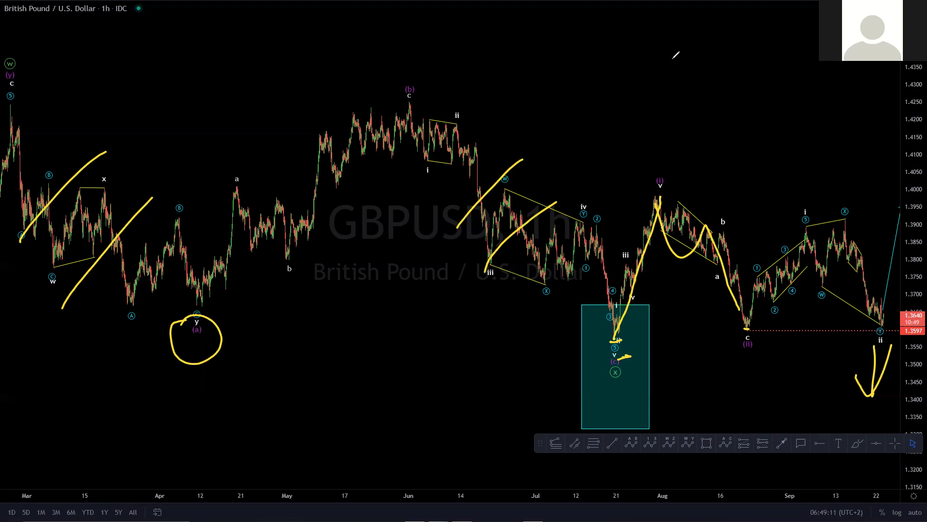
# Trace waves i and ii from the (ii) low in white, circle the whole structure, then clear all annotations.
pyautogui.moveTo(745, 328); pyautogui.dragTo(809, 227)
pyautogui.moveTo(810, 226)
pyautogui.mouseDown()
pyautogui.moveTo(817, 278)
pyautogui.moveTo(868, 295)
pyautogui.moveTo(884, 330)
pyautogui.moveTo(872, 353)
pyautogui.mouseUp()
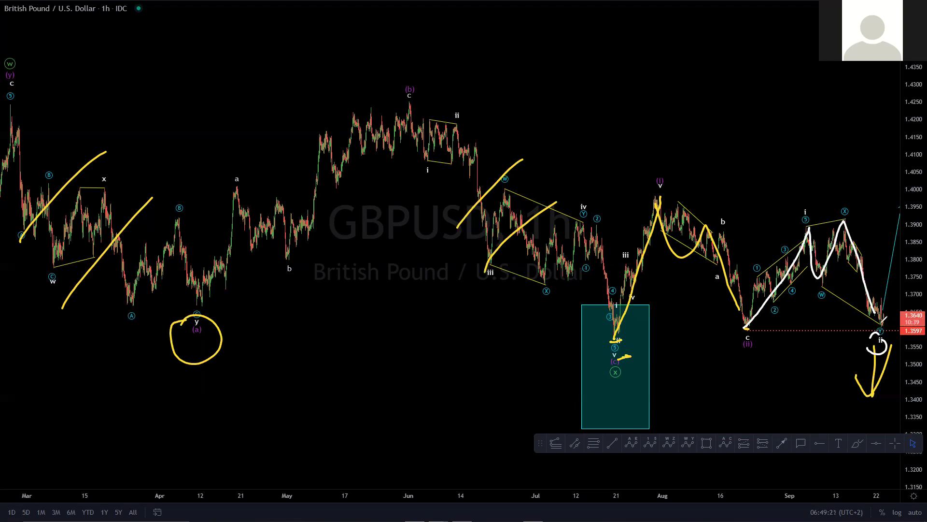
pyautogui.moveTo(877, 328); pyautogui.dragTo(883, 327)
pyautogui.moveTo(746, 330)
pyautogui.mouseDown()
pyautogui.moveTo(755, 322)
pyautogui.moveTo(743, 329)
pyautogui.mouseUp()
pyautogui.moveTo(845, 203)
pyautogui.mouseDown()
pyautogui.moveTo(732, 312)
pyautogui.moveTo(888, 226)
pyautogui.moveTo(843, 200)
pyautogui.mouseUp()
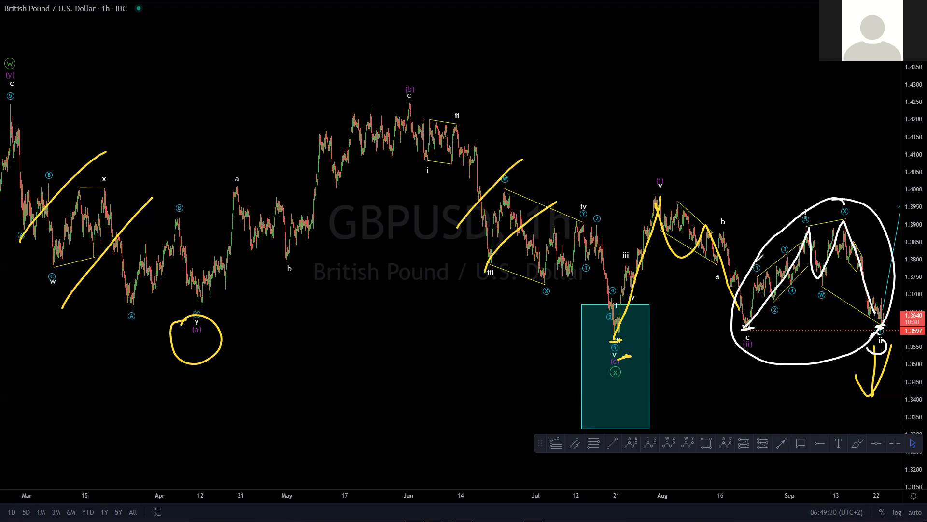
pyautogui.press('e')
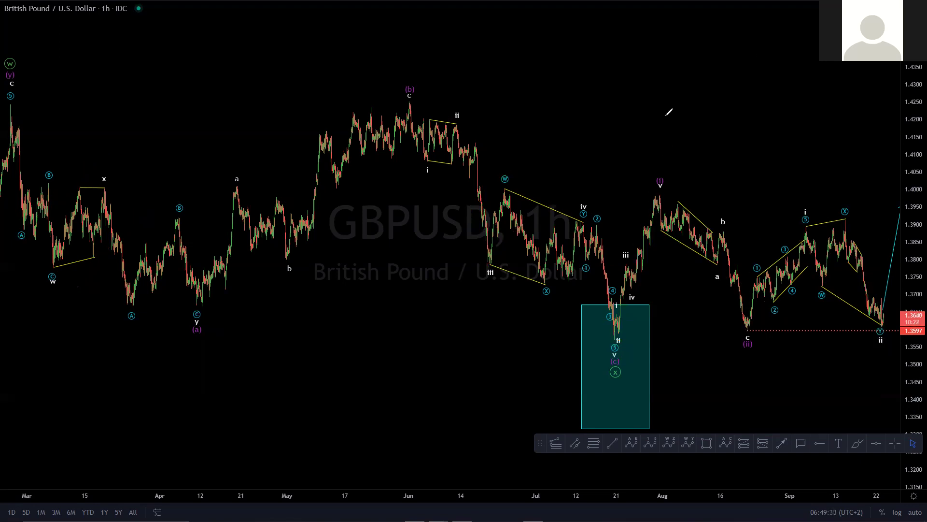
pyautogui.moveTo(652, 196); pyautogui.dragTo(660, 197)
pyautogui.moveTo(751, 327); pyautogui.dragTo(742, 368)
pyautogui.moveTo(608, 341); pyautogui.dragTo(621, 340)
pyautogui.hotkey('ctrl', 'z')
pyautogui.hotkey('ctrl', 'z')
pyautogui.hotkey('ctrl', 'z')
# Underline the (ii) and X lows in pink, draw an arrow from X to a handwritten bracketed label, then clear the annotations.
pyautogui.moveTo(747, 329); pyautogui.dragTo(768, 328)
pyautogui.moveTo(614, 342); pyautogui.dragTo(625, 340)
pyautogui.moveTo(620, 375)
pyautogui.mouseDown()
pyautogui.moveTo(766, 411)
pyautogui.moveTo(758, 440)
pyautogui.mouseUp()
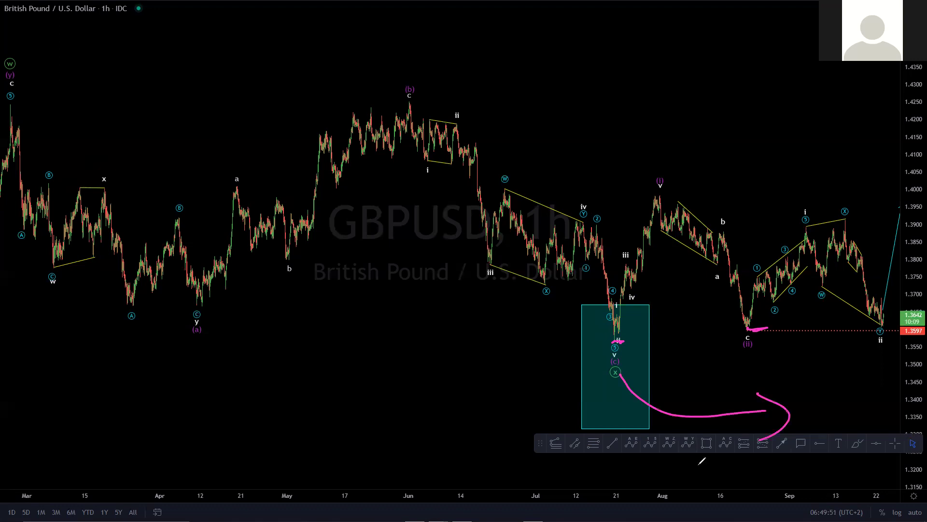
pyautogui.moveTo(815, 397); pyautogui.dragTo(830, 421)
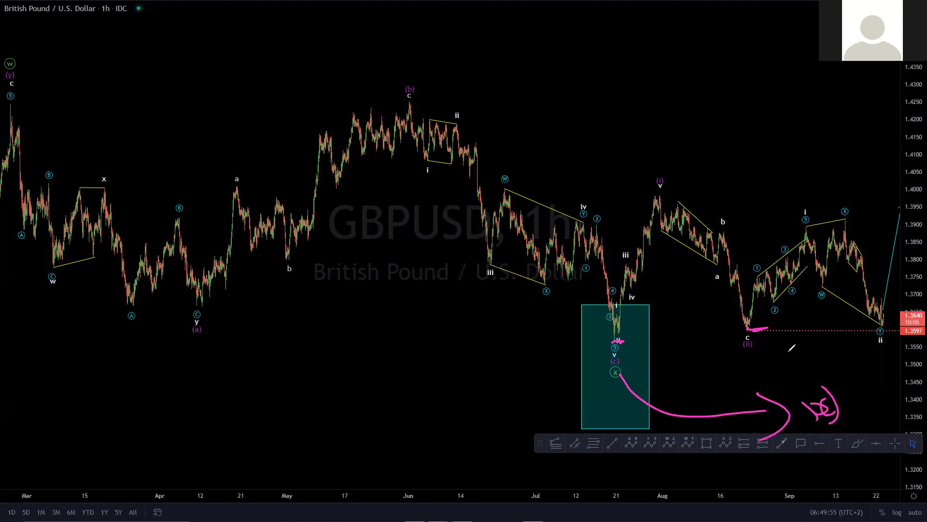
pyautogui.press('e')
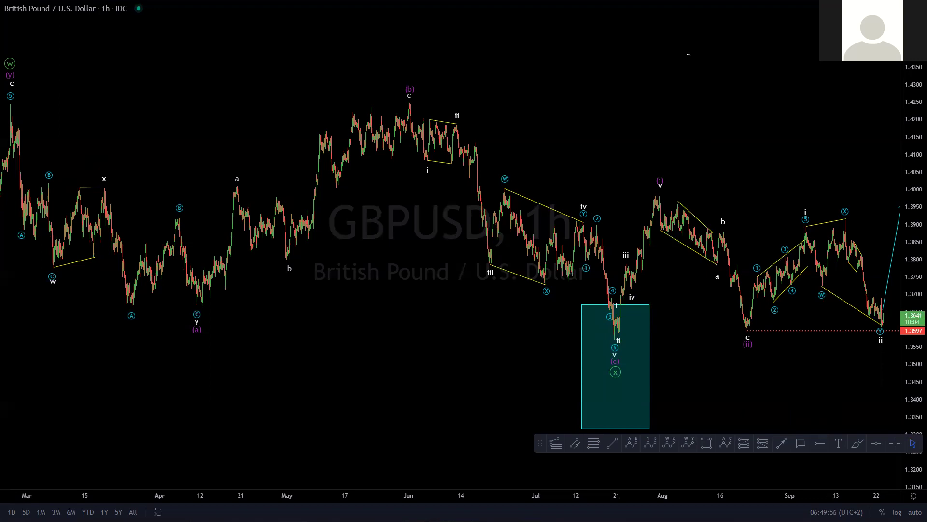
# Draw a tall yellow upward arrow beside the latest price, then undo its strokes.
pyautogui.moveTo(869, 421); pyautogui.dragTo(883, 62)
pyautogui.moveTo(843, 103); pyautogui.dragTo(860, 62)
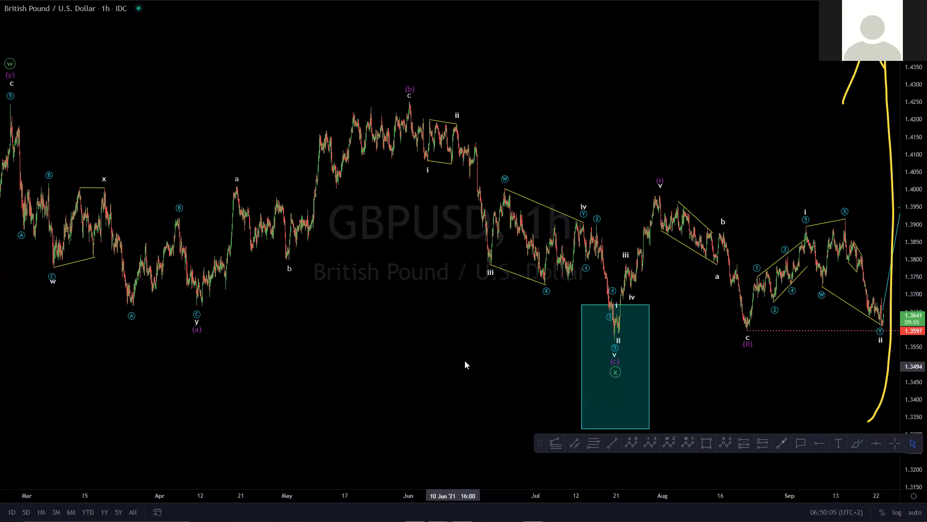
pyautogui.hotkey('ctrl', 'z')
pyautogui.hotkey('ctrl', 'z')
pyautogui.moveTo(754, 143); pyautogui.dragTo(663, 135)
pyautogui.click(728, 355)
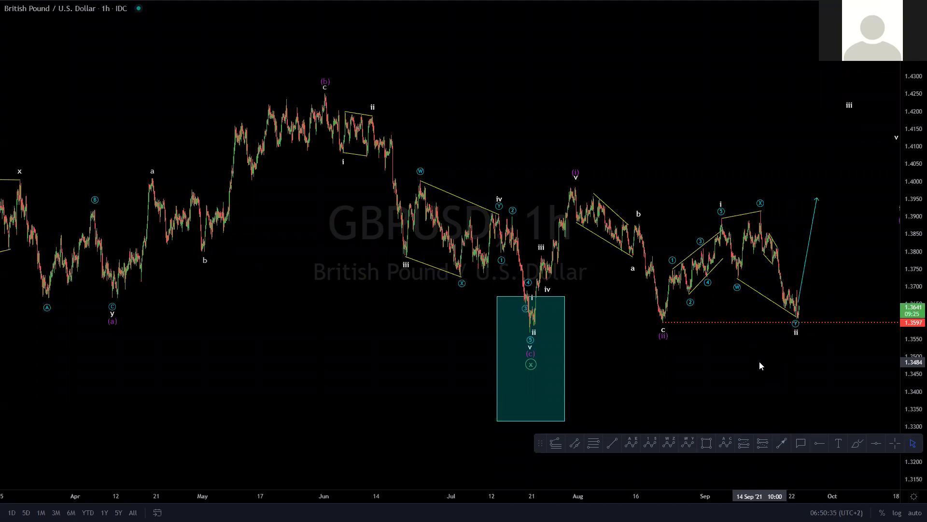
pyautogui.moveTo(421, 103)
pyautogui.mouseDown()
pyautogui.moveTo(452, 103)
pyautogui.moveTo(476, 87)
pyautogui.moveTo(505, 112)
pyautogui.mouseUp()
pyautogui.click(485, 106)
pyautogui.moveTo(524, 82)
pyautogui.mouseDown()
pyautogui.moveTo(520, 112)
pyautogui.moveTo(559, 88)
pyautogui.moveTo(571, 99)
pyautogui.mouseUp()
pyautogui.click(546, 93)
pyautogui.moveTo(565, 92)
pyautogui.mouseDown()
pyautogui.moveTo(578, 87)
pyautogui.moveTo(583, 97)
pyautogui.mouseUp()
pyautogui.moveTo(577, 91); pyautogui.dragTo(659, 90)
pyautogui.moveTo(668, 84)
pyautogui.mouseDown()
pyautogui.moveTo(714, 76)
pyautogui.moveTo(724, 85)
pyautogui.mouseUp()
pyautogui.click(694, 76)
pyautogui.moveTo(729, 85); pyautogui.dragTo(763, 78)
pyautogui.moveTo(773, 68)
pyautogui.mouseDown()
pyautogui.moveTo(772, 90)
pyautogui.moveTo(779, 68)
pyautogui.mouseUp()
pyautogui.moveTo(782, 66); pyautogui.dragTo(821, 77)
pyautogui.moveTo(833, 64)
pyautogui.mouseDown()
pyautogui.moveTo(829, 74)
pyautogui.moveTo(837, 66)
pyautogui.mouseUp()
pyautogui.moveTo(846, 62)
pyautogui.mouseDown()
pyautogui.moveTo(848, 74)
pyautogui.moveTo(869, 73)
pyautogui.mouseUp()
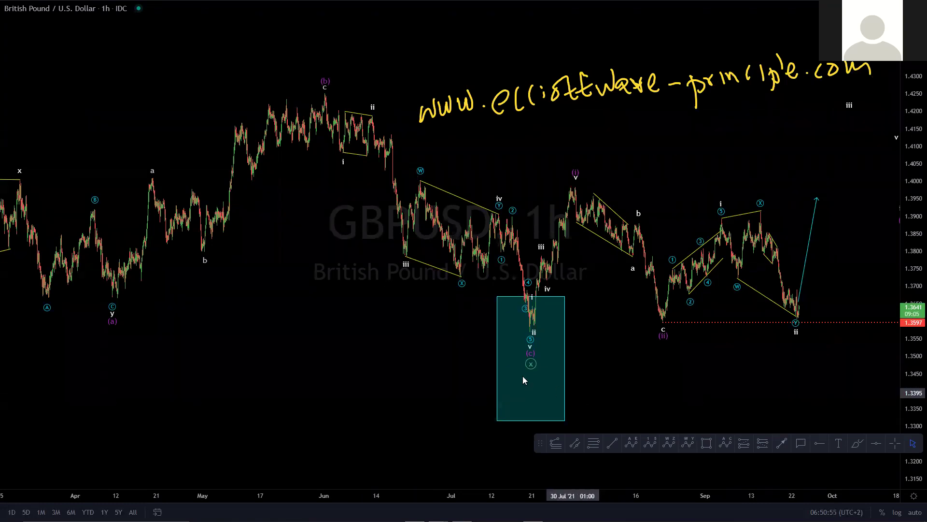
# Switch to the browser window showing the Trading Waves website, clear the handwriting and highlight the site address elliottwave-principle.com.
pyautogui.press('super')
pyautogui.press('Escape')
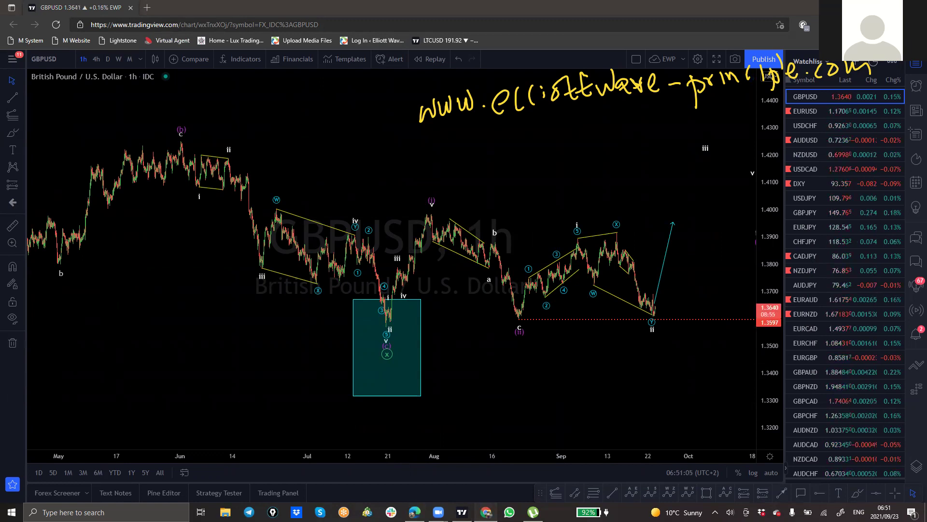
pyautogui.hotkey('alt', 'Tab')
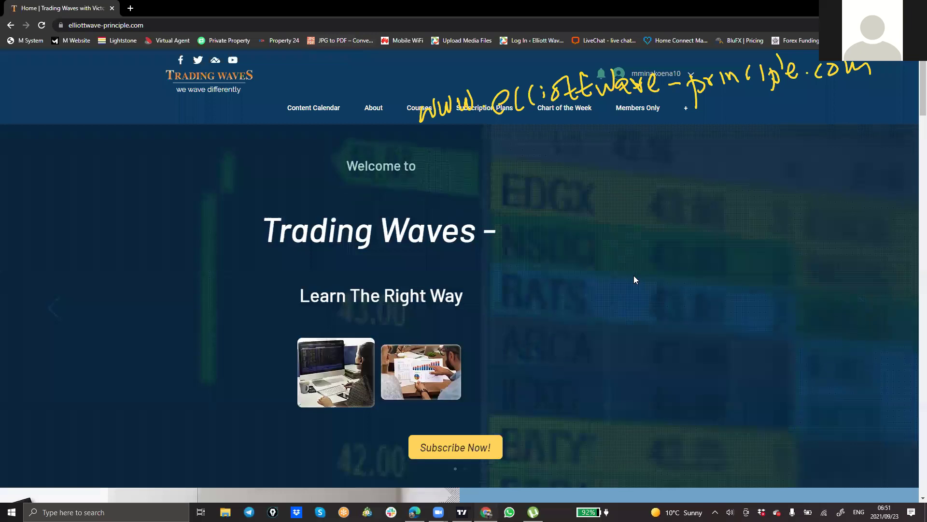
pyautogui.click(757, 50)
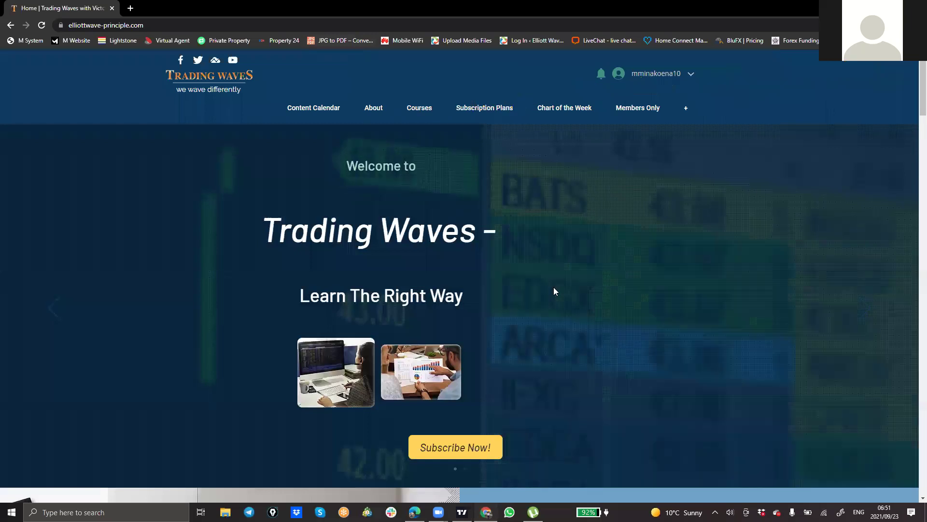
pyautogui.click(165, 25)
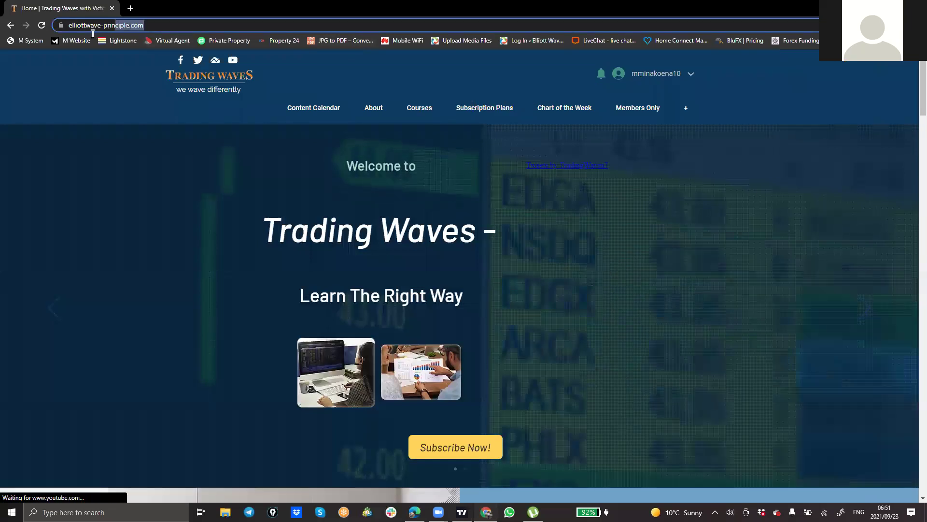